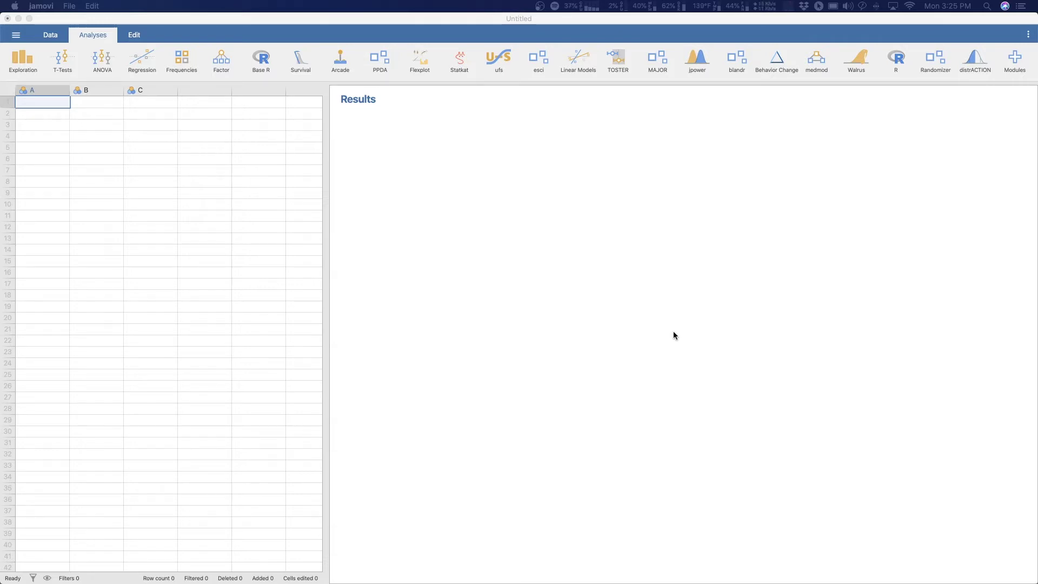
Step: Bring jamovi into focus and browse the ANOVA-family analyses list
{"action": "left_click", "coordinate": [69, 60]}
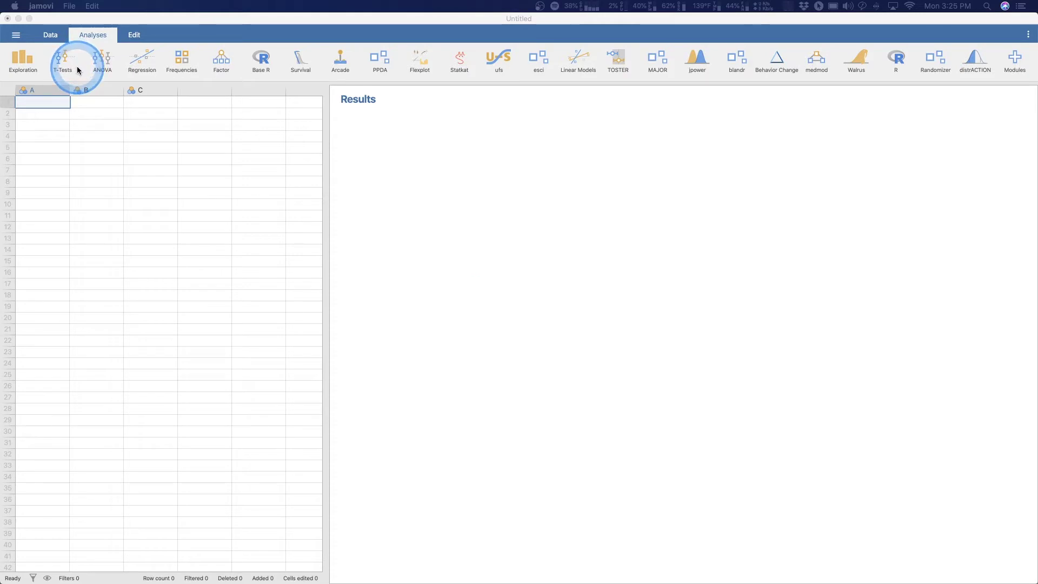
{"action": "left_click", "coordinate": [103, 61]}
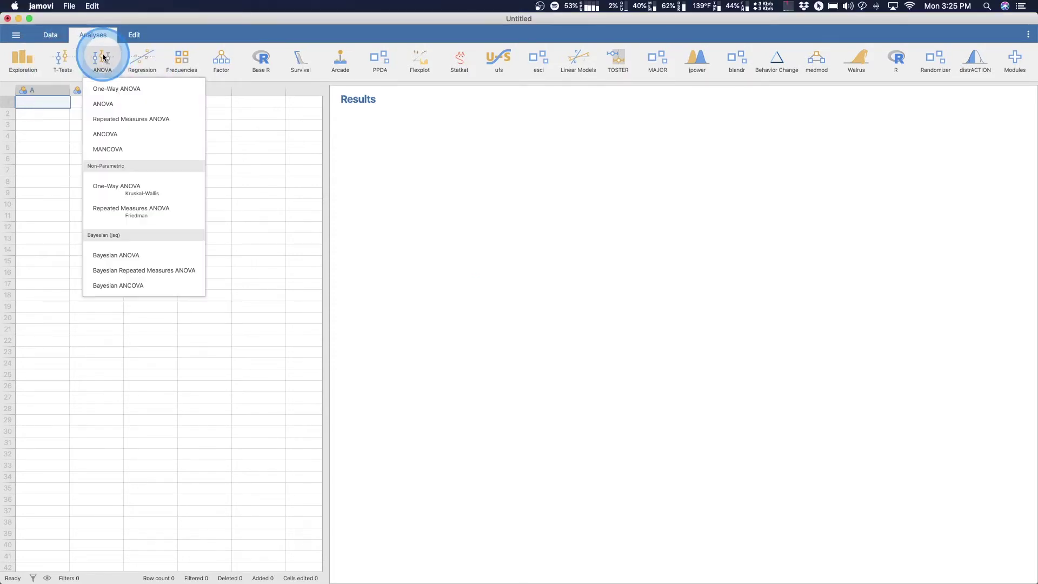
{"action": "left_click", "coordinate": [114, 151]}
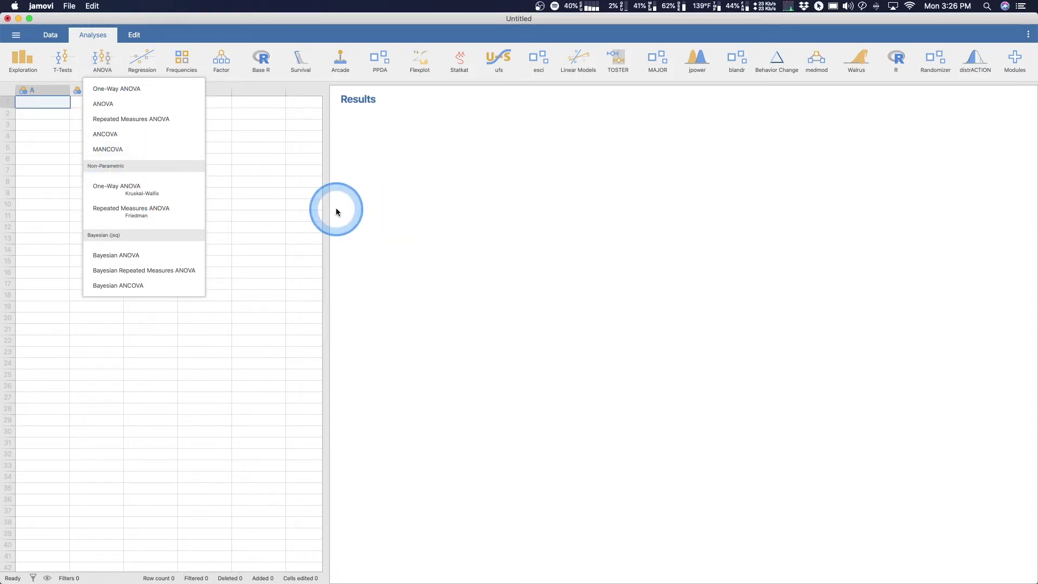
{"action": "left_click", "coordinate": [436, 219]}
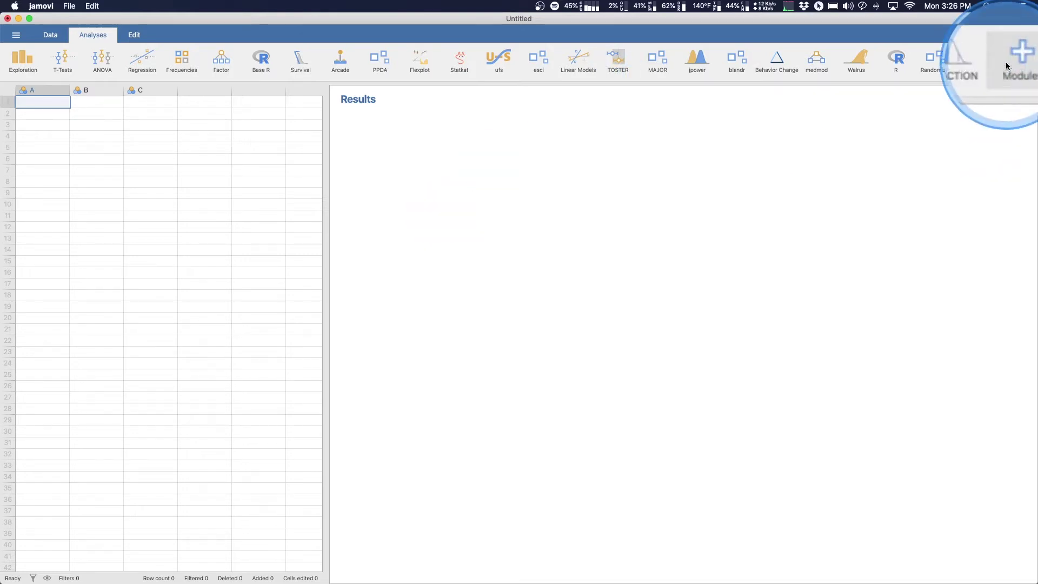
Step: Check which add-on modules are installed in the module library
{"action": "left_click", "coordinate": [1004, 62]}
{"action": "left_click", "coordinate": [929, 88]}
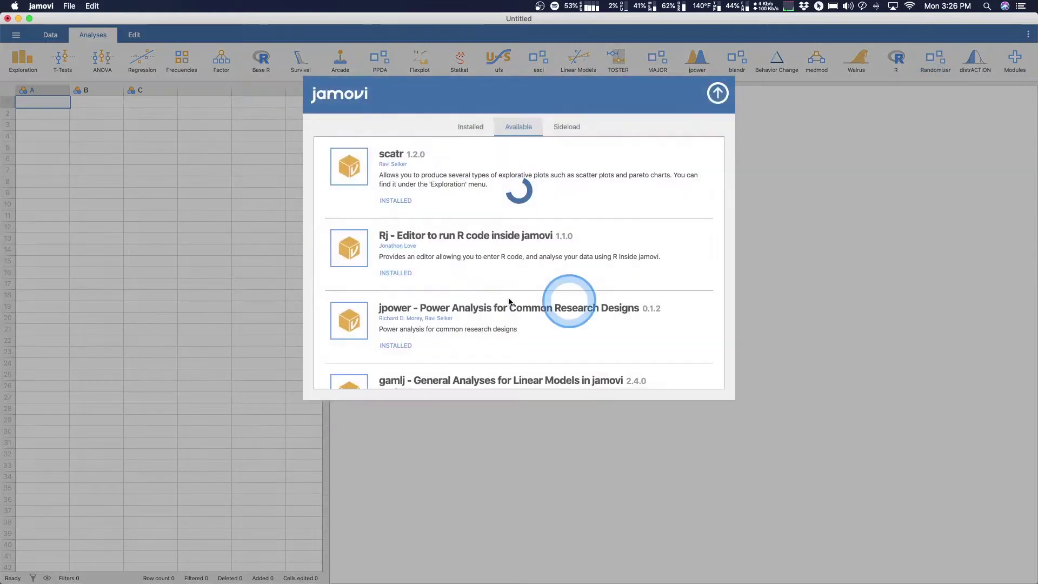
{"action": "left_click", "coordinate": [472, 127]}
{"action": "scroll", "coordinate": [492, 214], "scroll_direction": "down", "scroll_amount": 10}
{"action": "scroll", "coordinate": [475, 260], "scroll_direction": "up", "scroll_amount": 5}
{"action": "scroll", "coordinate": [499, 255], "scroll_direction": "up", "scroll_amount": 3}
{"action": "scroll", "coordinate": [513, 262], "scroll_direction": "up", "scroll_amount": 3}
{"action": "scroll", "coordinate": [519, 255], "scroll_direction": "up", "scroll_amount": 2}
{"action": "scroll", "coordinate": [374, 222], "scroll_direction": "up", "scroll_amount": 1}
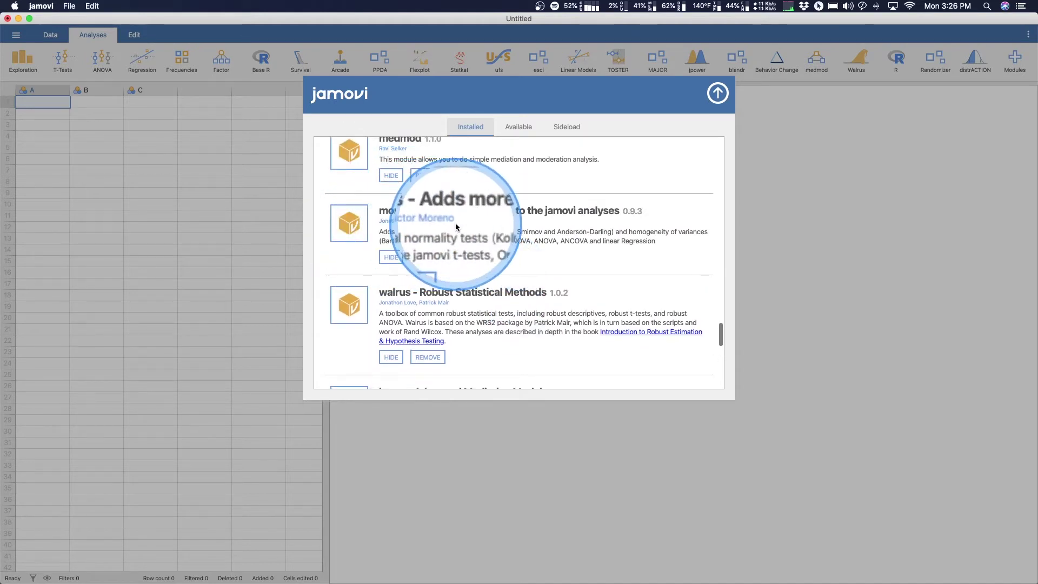
{"action": "left_click", "coordinate": [717, 94]}
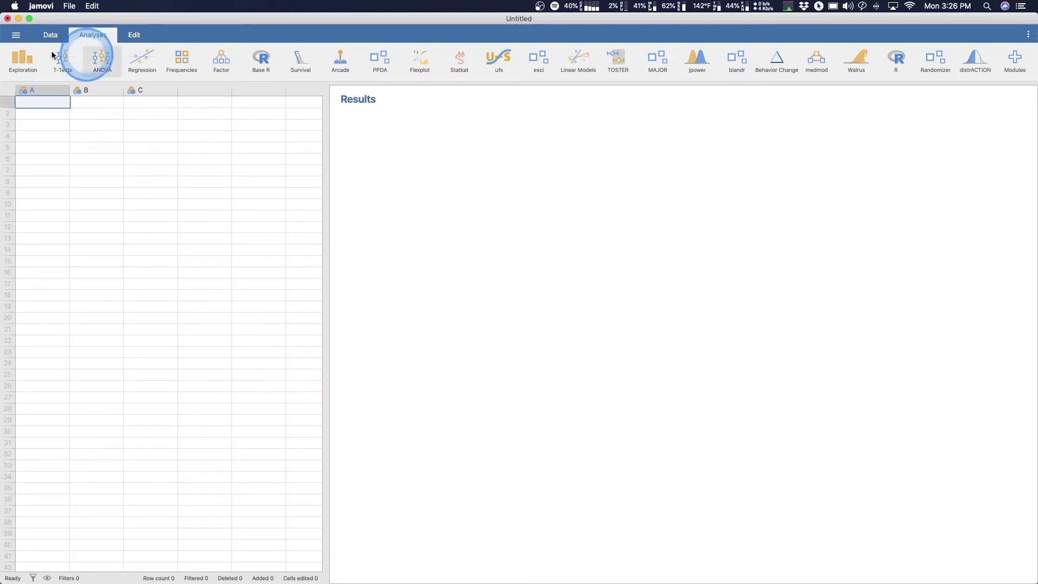
Step: Maximize the manova data window and widen the GROUP, USEFUL and DIFFICULTY columns
{"action": "left_click", "coordinate": [327, 305]}
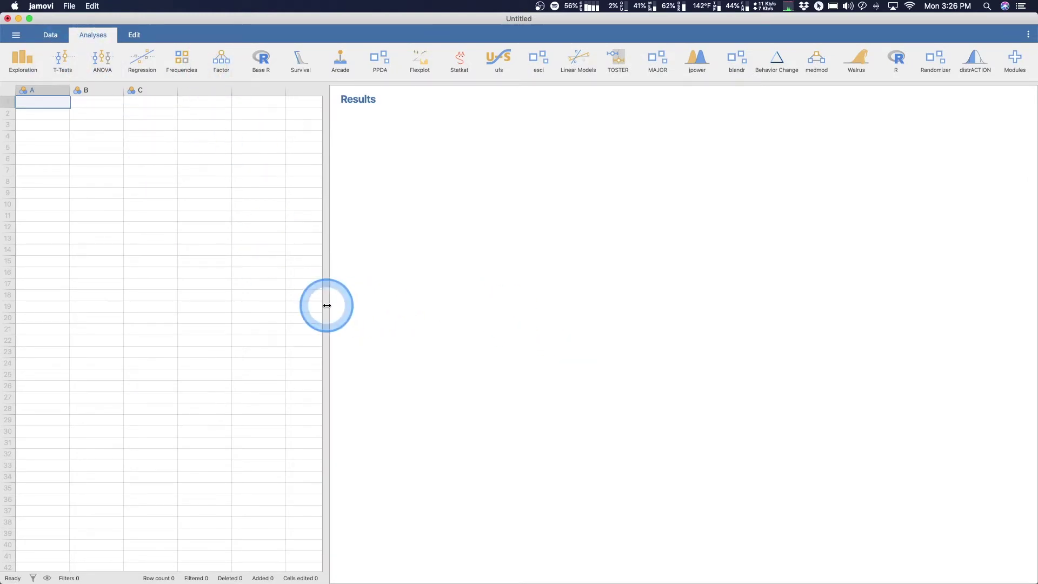
{"action": "left_click", "coordinate": [328, 305]}
{"action": "left_click", "coordinate": [367, 280]}
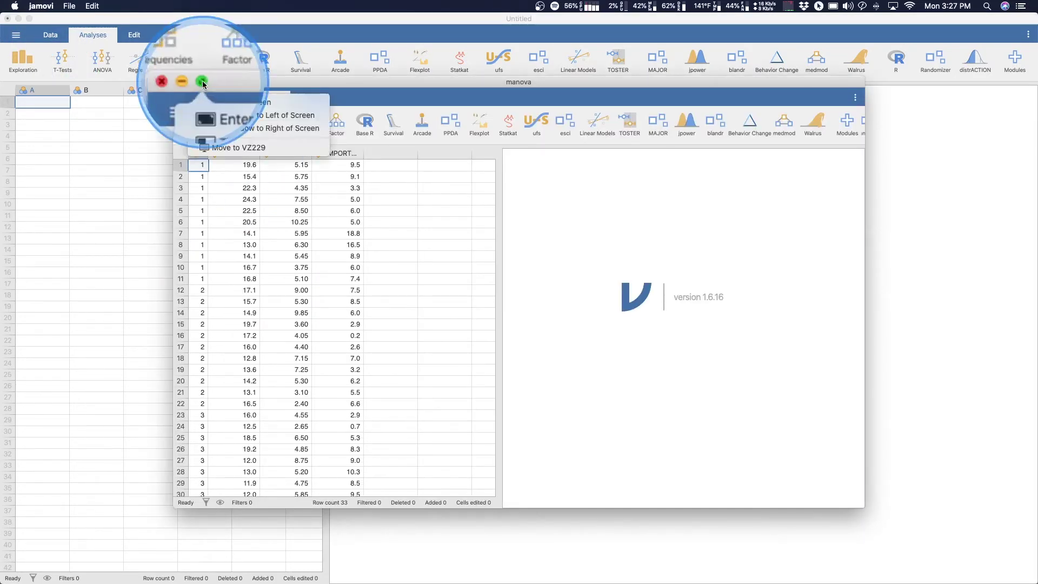
{"action": "left_click", "coordinate": [203, 84]}
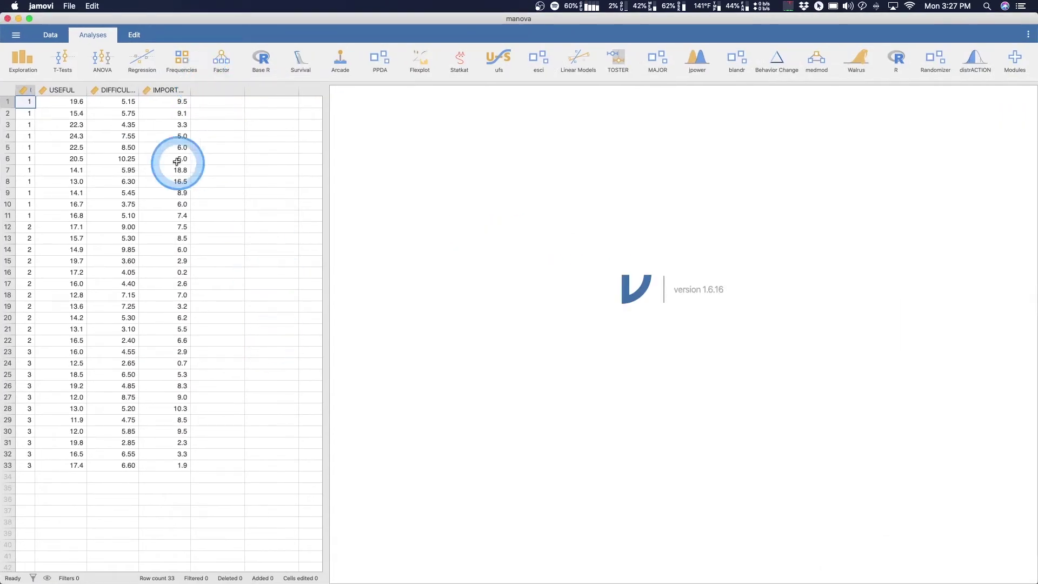
{"action": "left_click_drag", "start_coordinate": [43, 93], "coordinate": [59, 93]}
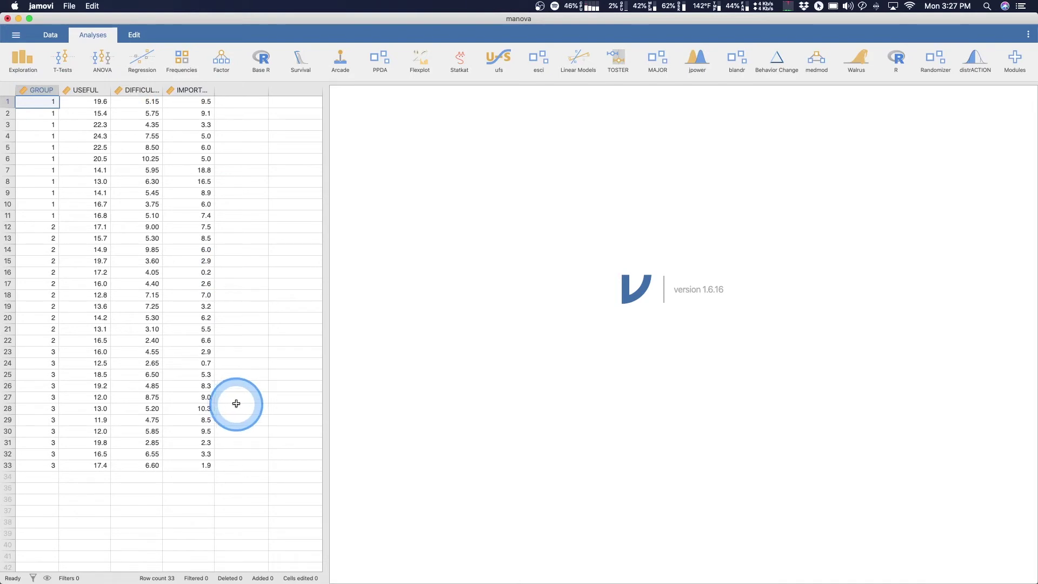
{"action": "left_click_drag", "start_coordinate": [110, 89], "coordinate": [276, 88]}
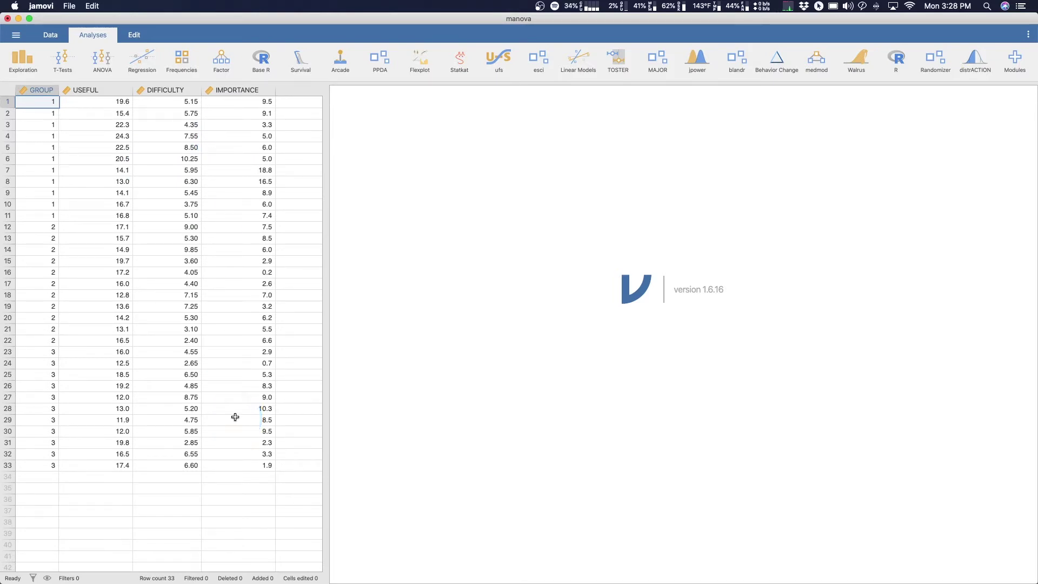
Step: Create a MANCOVA analysis from the ANOVA menu and pick GROUP in its variable list
{"action": "left_click", "coordinate": [100, 66]}
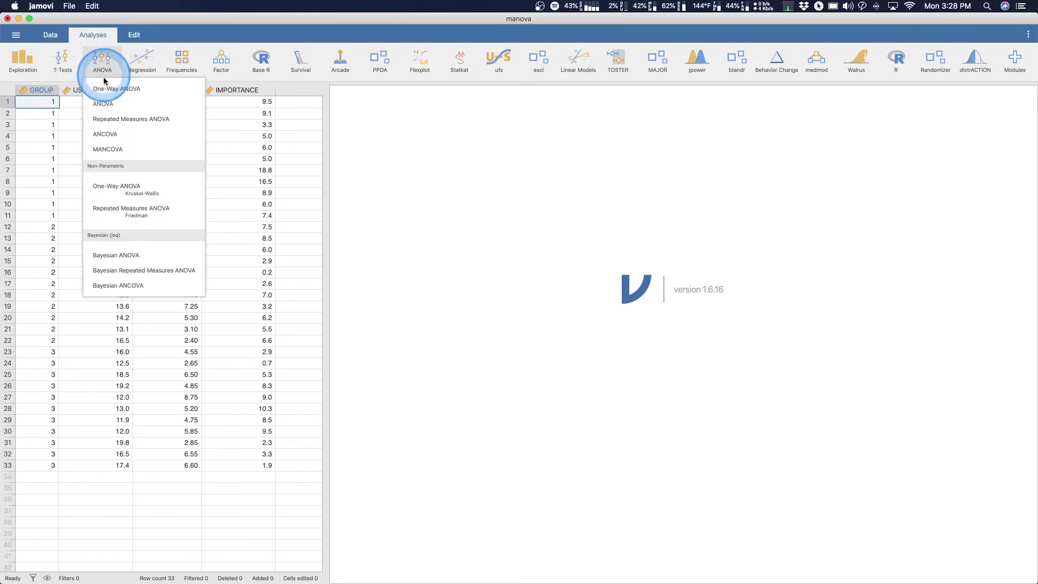
{"action": "left_click", "coordinate": [106, 150]}
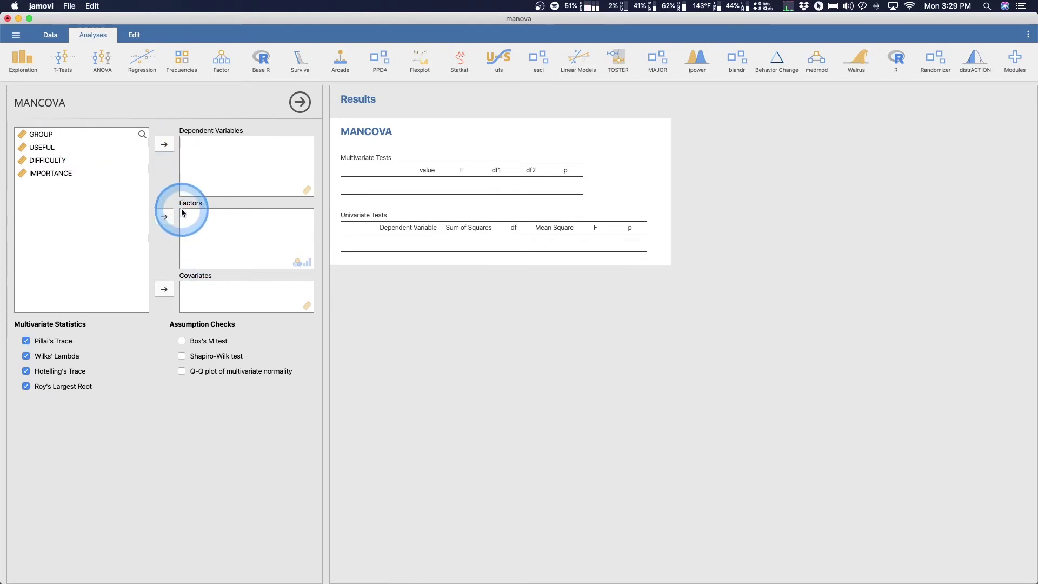
{"action": "left_click", "coordinate": [79, 135]}
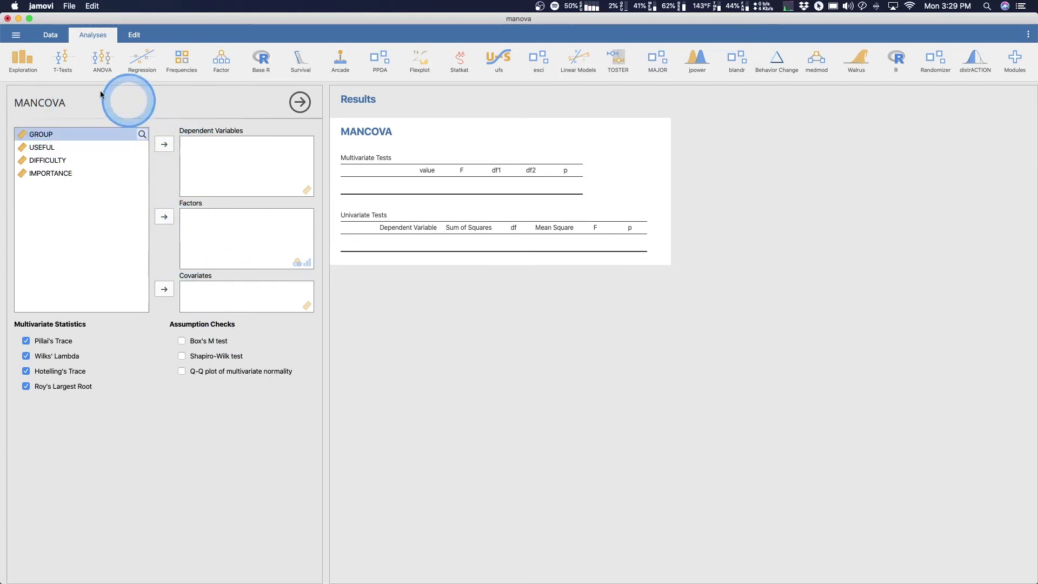
Step: Change GROUP's measure type to Nominal in its data setup, then return to Analyses
{"action": "left_click", "coordinate": [50, 35]}
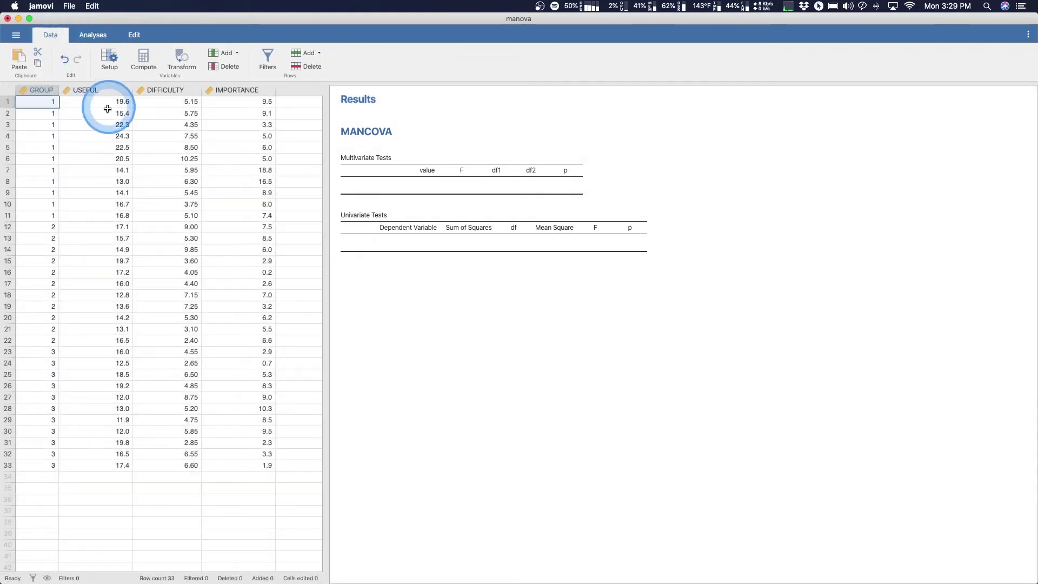
{"action": "double_click", "coordinate": [34, 90]}
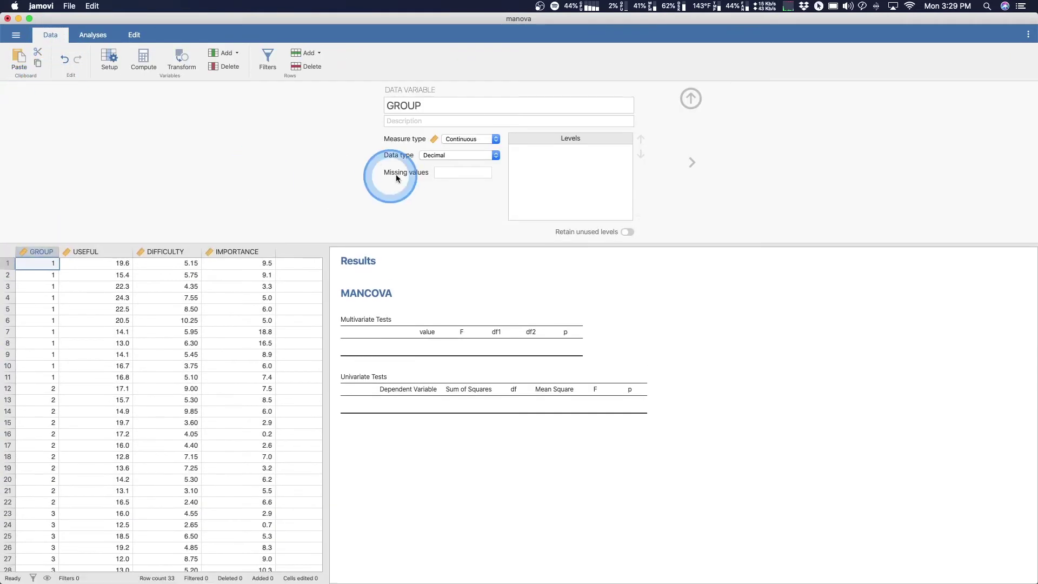
{"action": "left_click", "coordinate": [478, 139]}
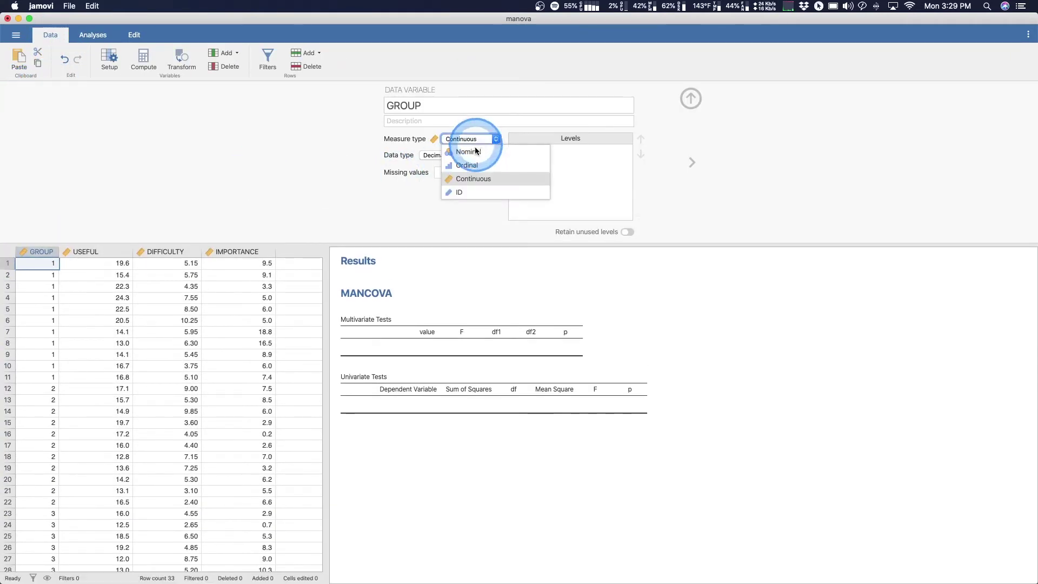
{"action": "left_click", "coordinate": [688, 99]}
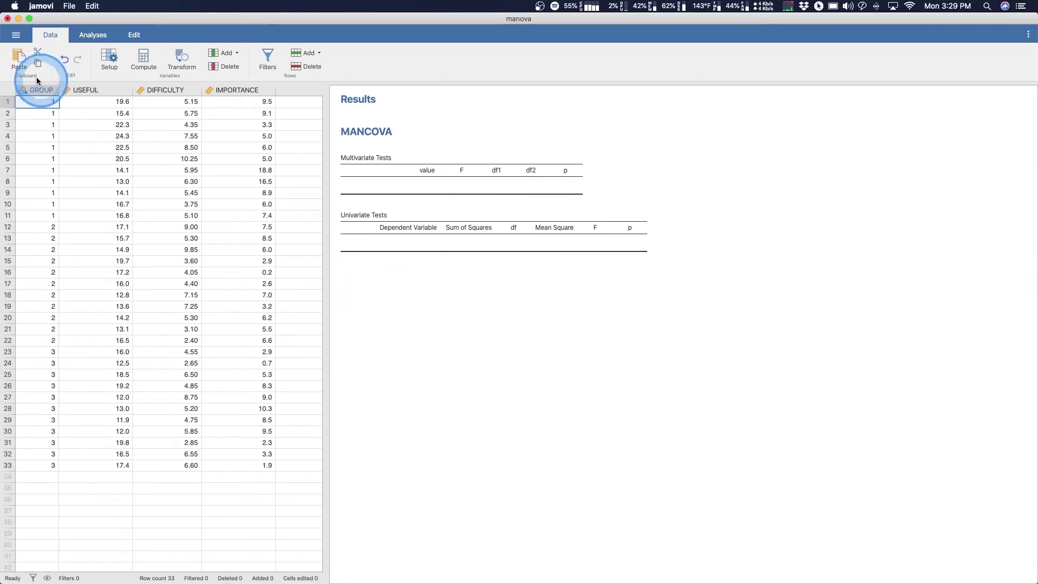
{"action": "left_click", "coordinate": [91, 34]}
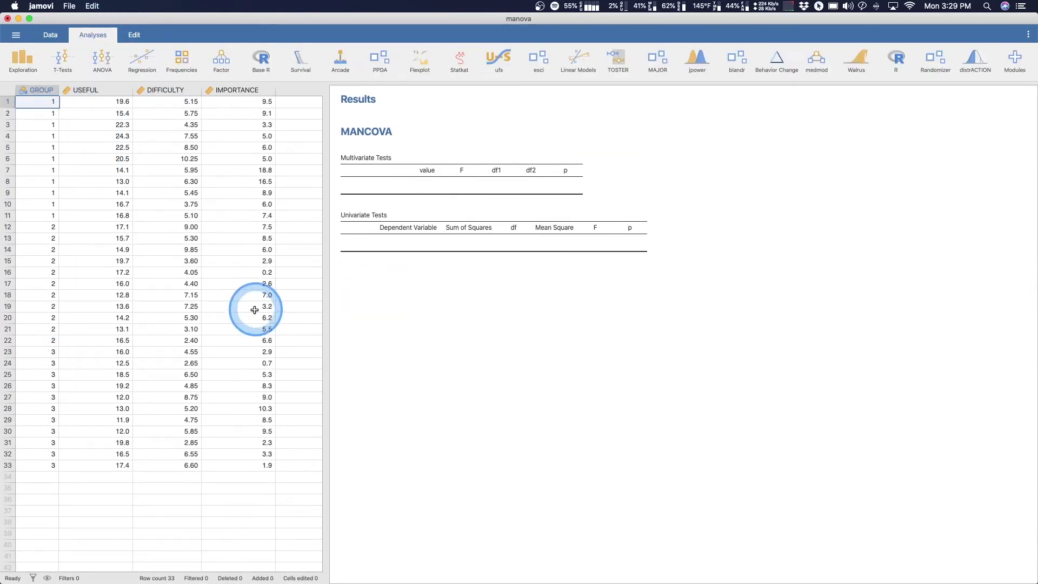
Step: Assign GROUP as the MANCOVA factor and USEFUL, DIFFICULTY, IMPORTANCE as dependent variables
{"action": "left_click", "coordinate": [404, 118]}
{"action": "left_click", "coordinate": [308, 279]}
{"action": "left_click", "coordinate": [368, 128]}
{"action": "left_click", "coordinate": [539, 256]}
{"action": "left_click", "coordinate": [525, 132]}
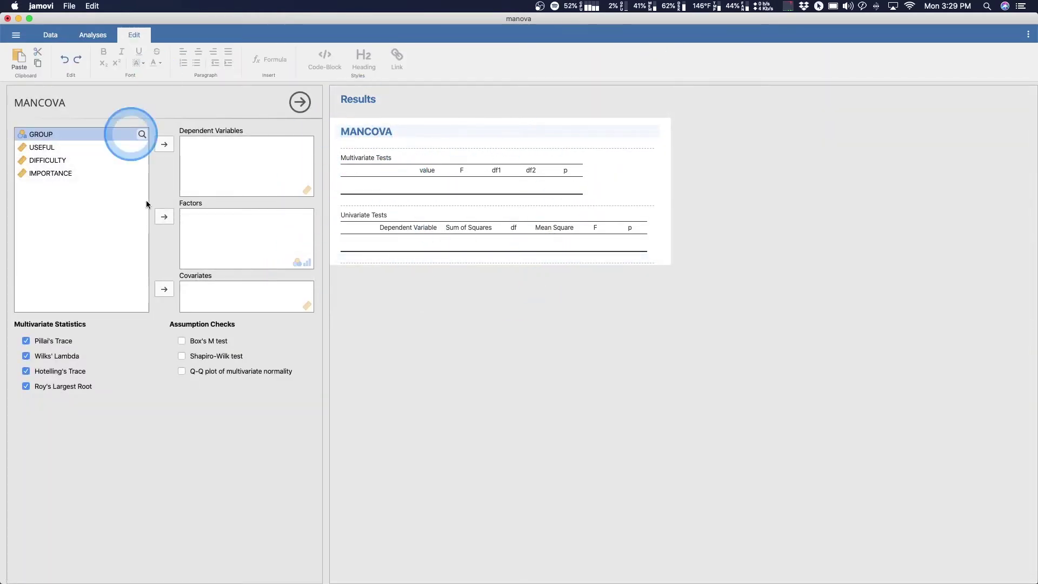
{"action": "left_click", "coordinate": [167, 219]}
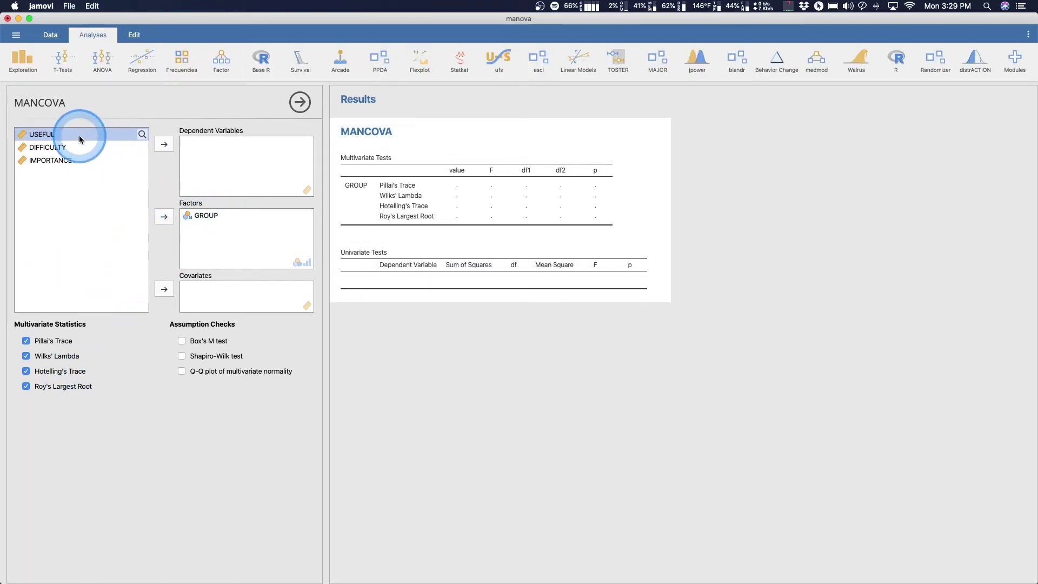
{"action": "left_click_drag", "start_coordinate": [83, 136], "coordinate": [53, 151]}
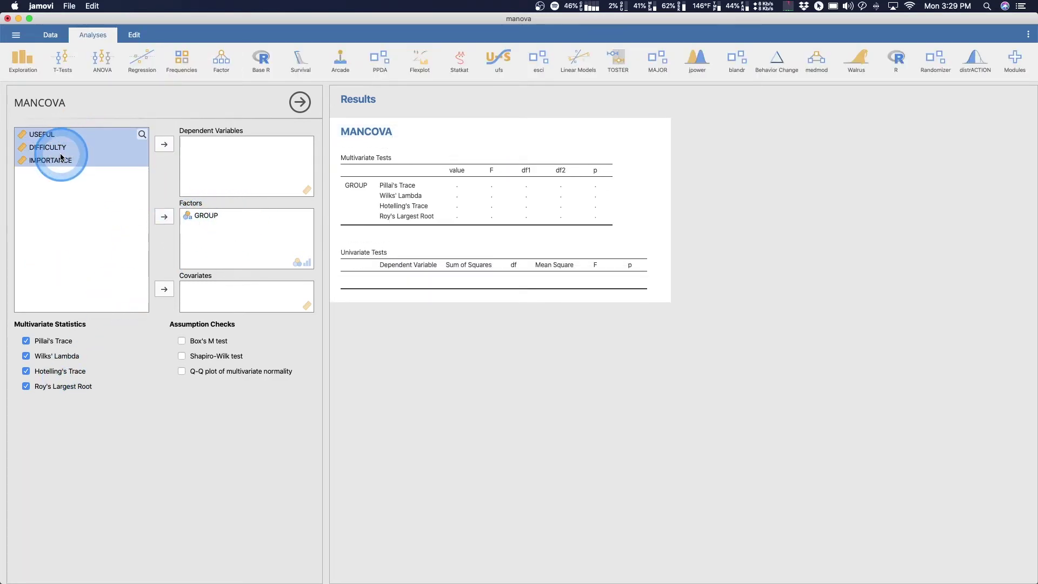
{"action": "left_click", "coordinate": [164, 145]}
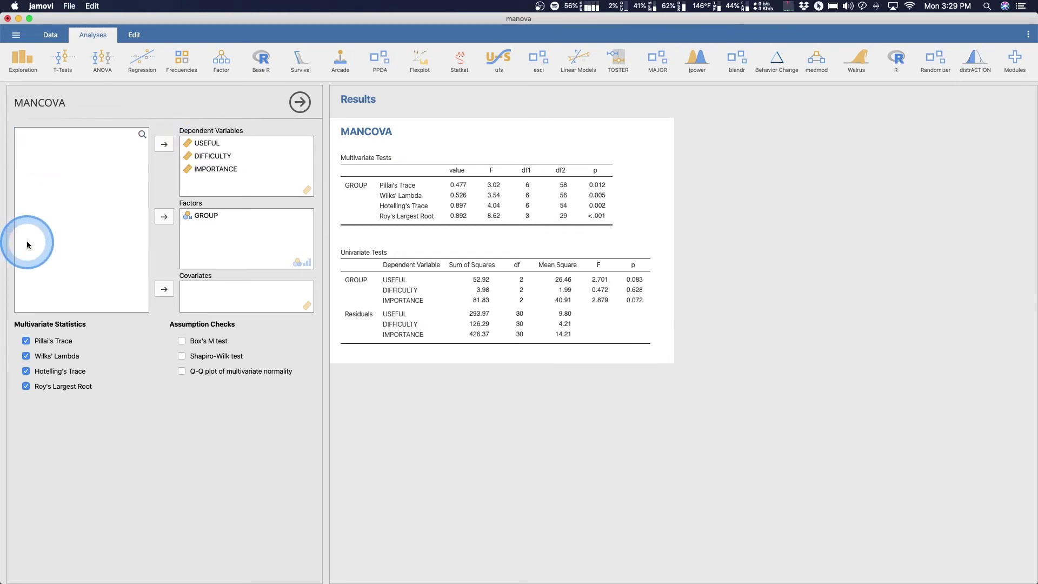
Step: Adjust settings in the lower part of the MANCOVA options panel
{"action": "left_click_drag", "start_coordinate": [27, 241], "coordinate": [202, 294]}
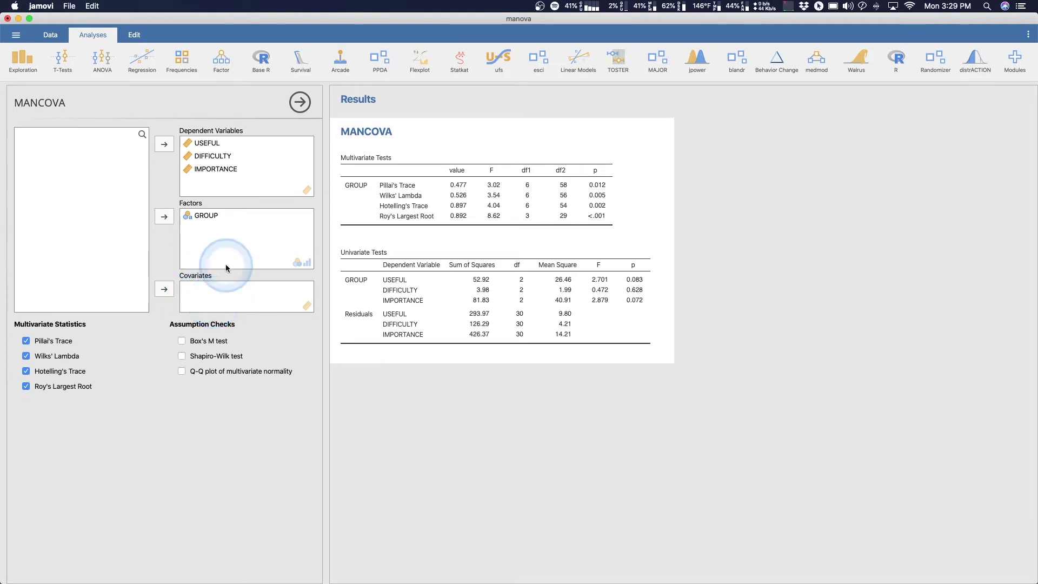
{"action": "mouse_move", "coordinate": [205, 298]}
{"action": "left_mouse_down"}
{"action": "mouse_move", "coordinate": [214, 261]}
{"action": "mouse_move", "coordinate": [208, 318]}
{"action": "left_mouse_up"}
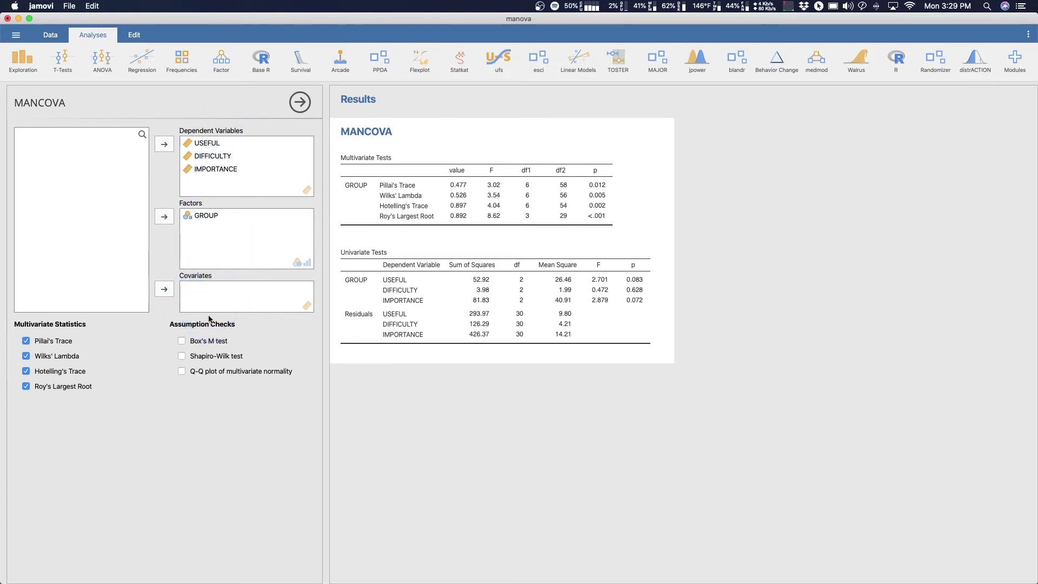
{"action": "left_click", "coordinate": [209, 321]}
{"action": "left_click_drag", "start_coordinate": [232, 146], "coordinate": [235, 233]}
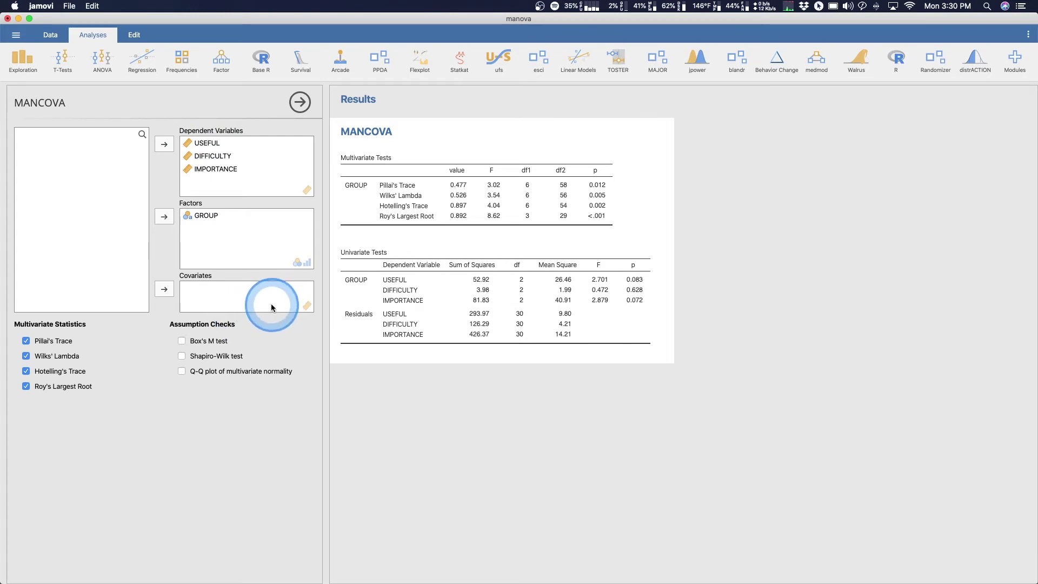
{"action": "left_click", "coordinate": [192, 285]}
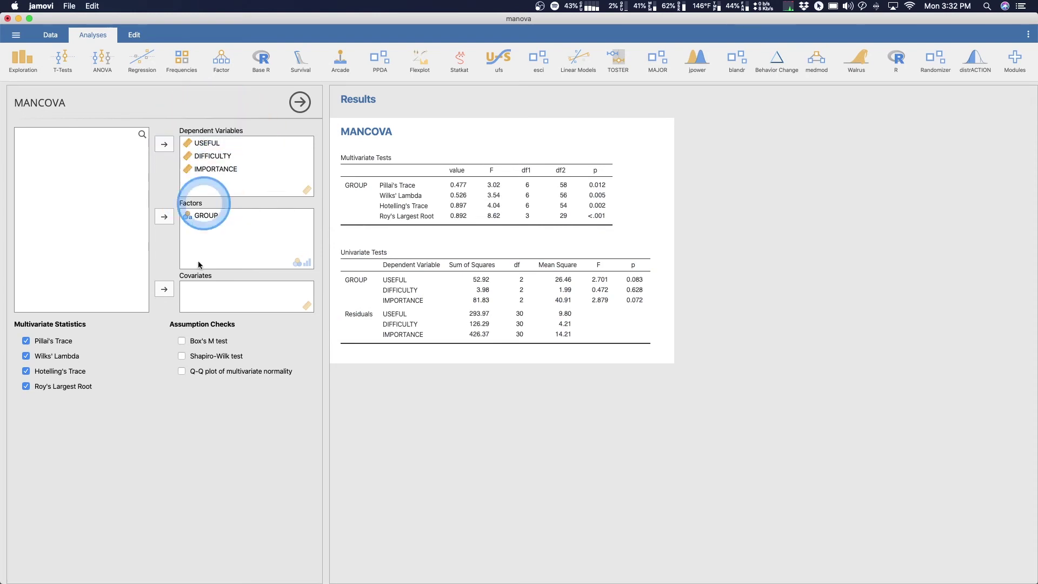
Step: Tick Box's M test and the Shapiro-Wilk multivariate normality test under Assumption Checks
{"action": "left_click", "coordinate": [216, 345]}
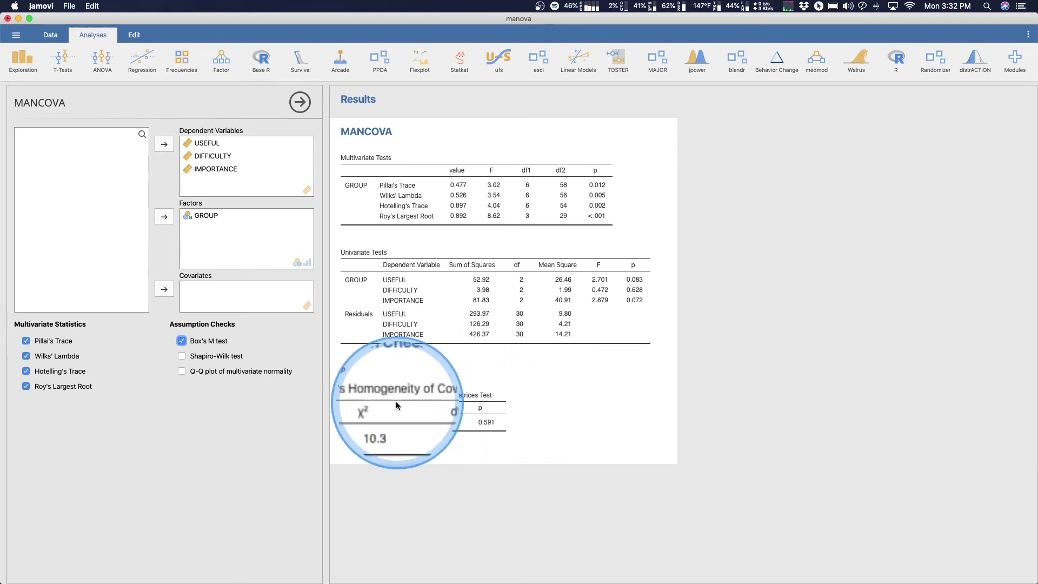
{"action": "left_click", "coordinate": [182, 356]}
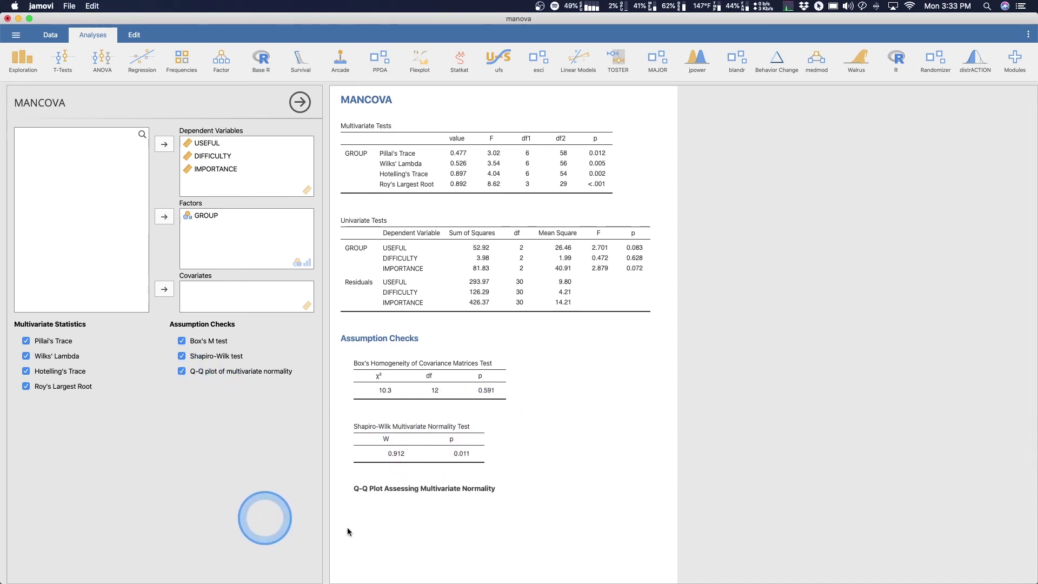
{"action": "scroll", "coordinate": [429, 519], "scroll_direction": "down", "scroll_amount": 5}
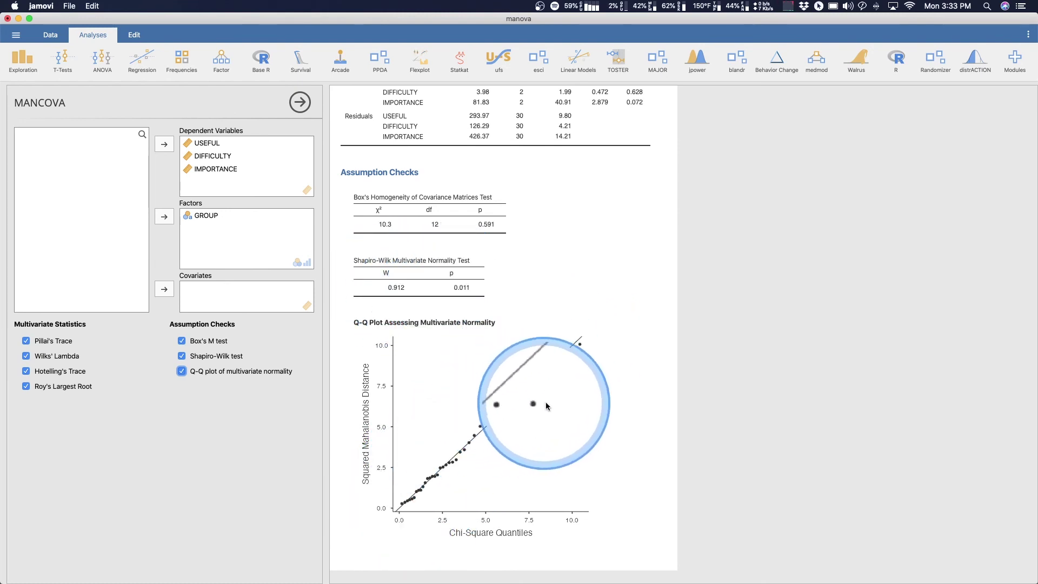
Step: View the Q-Q plot's copy/export menu, close it unused, and return to the spreadsheet
{"action": "right_click", "coordinate": [481, 337]}
{"action": "left_click", "coordinate": [636, 415]}
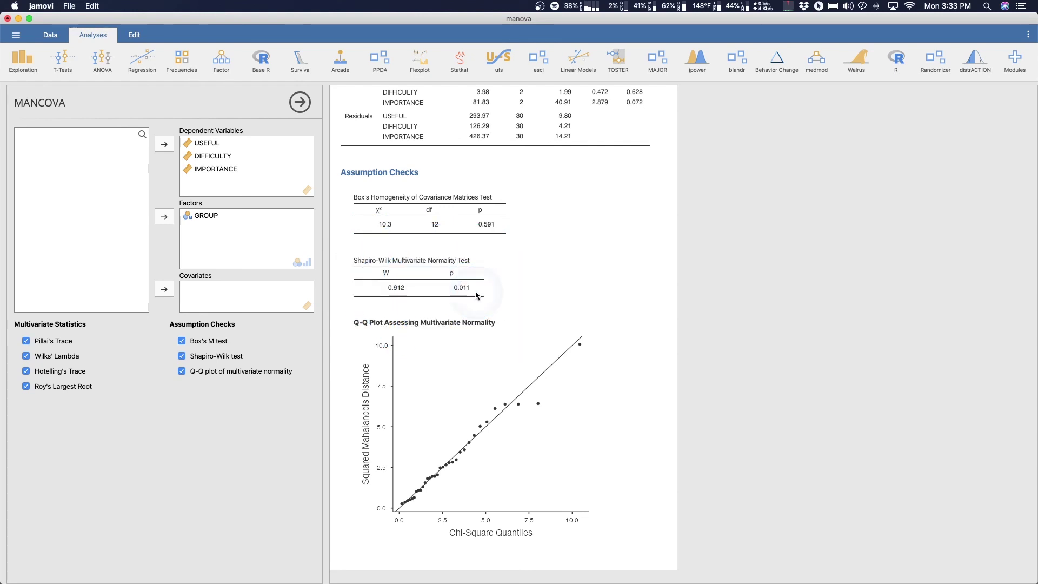
{"action": "left_click", "coordinate": [51, 34]}
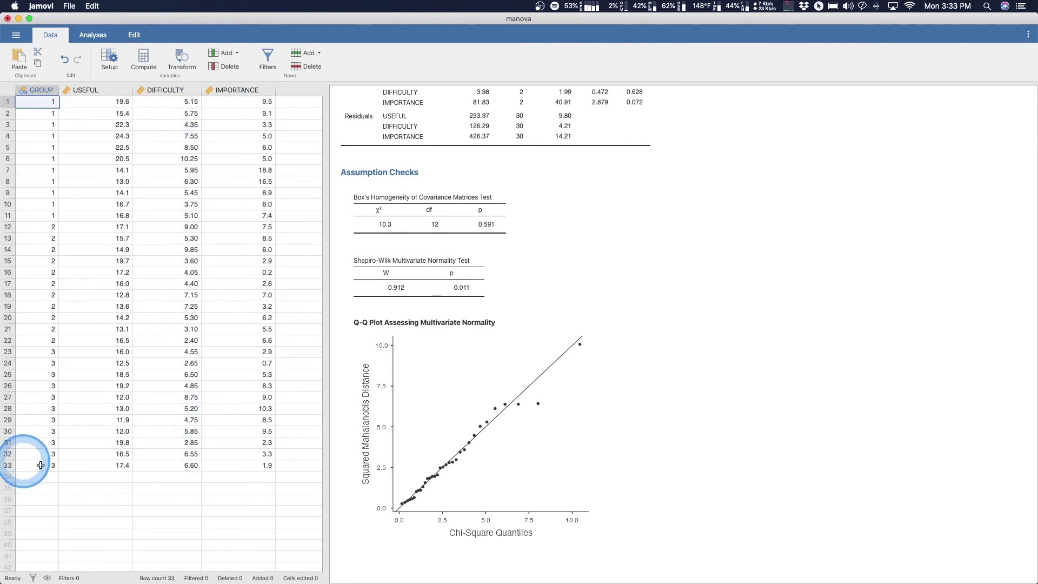